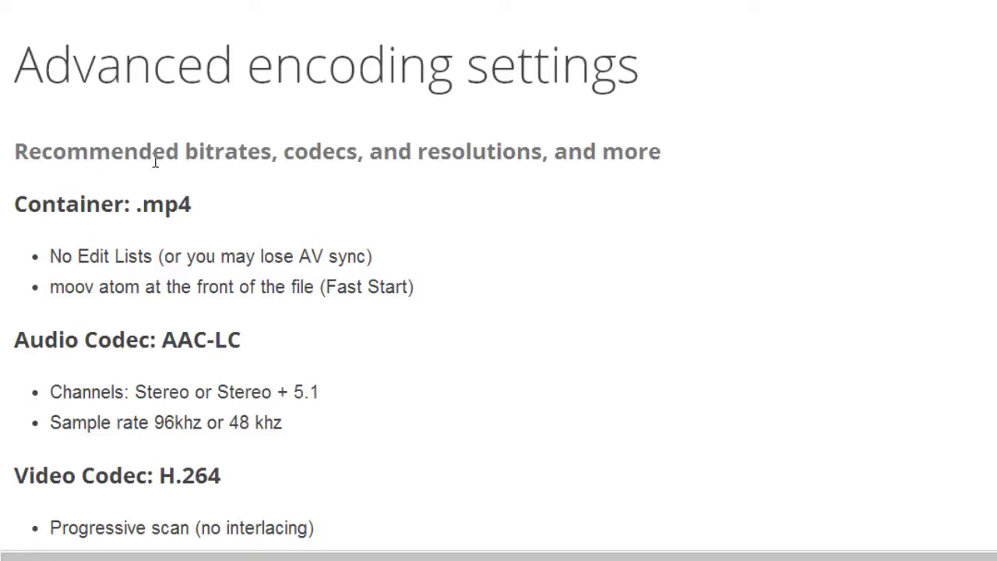
scroll(155, 161, down, 1)
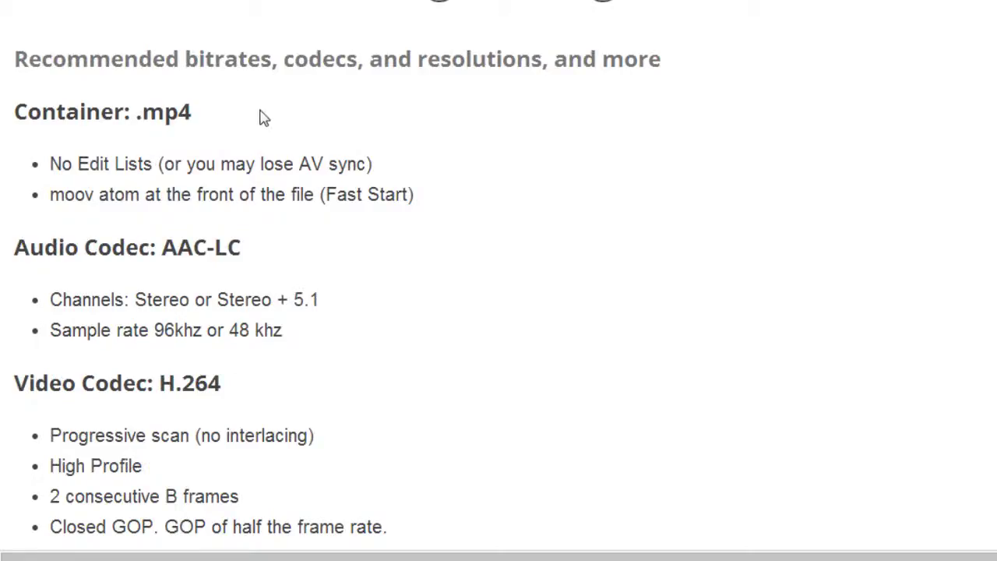
drag(192, 117, 144, 121)
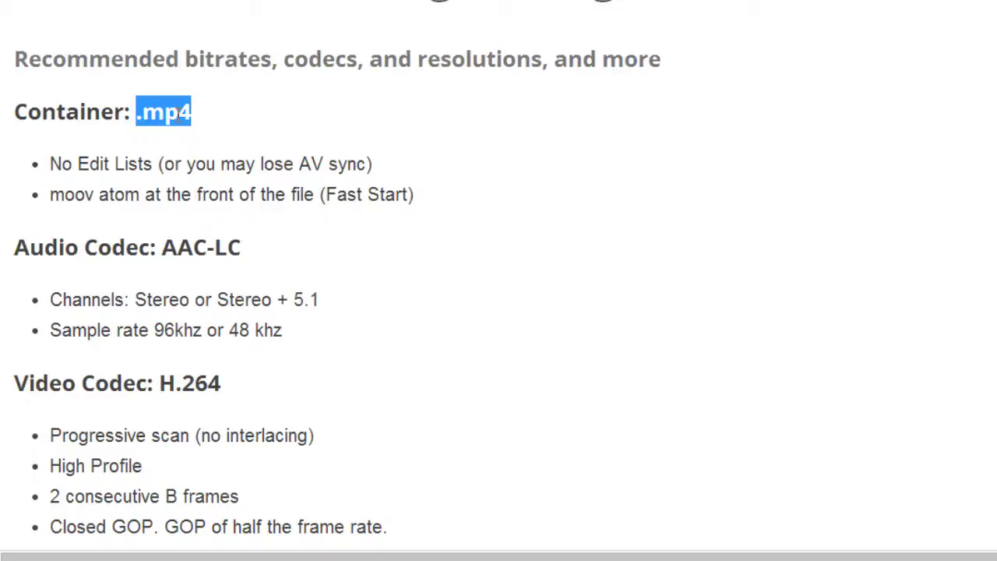
scroll(238, 174, down, 3)
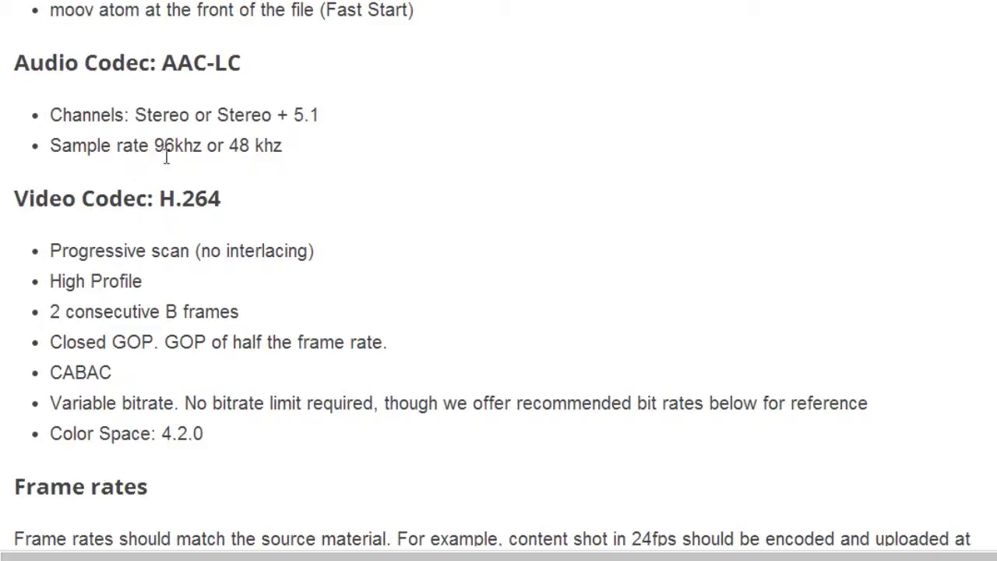
drag(155, 149, 298, 155)
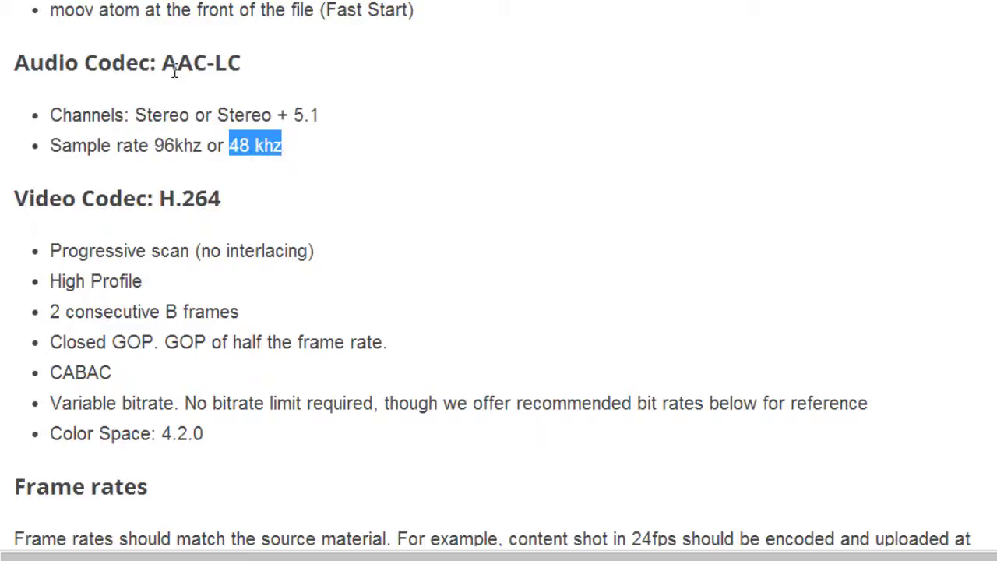
scroll(226, 75, up, 1)
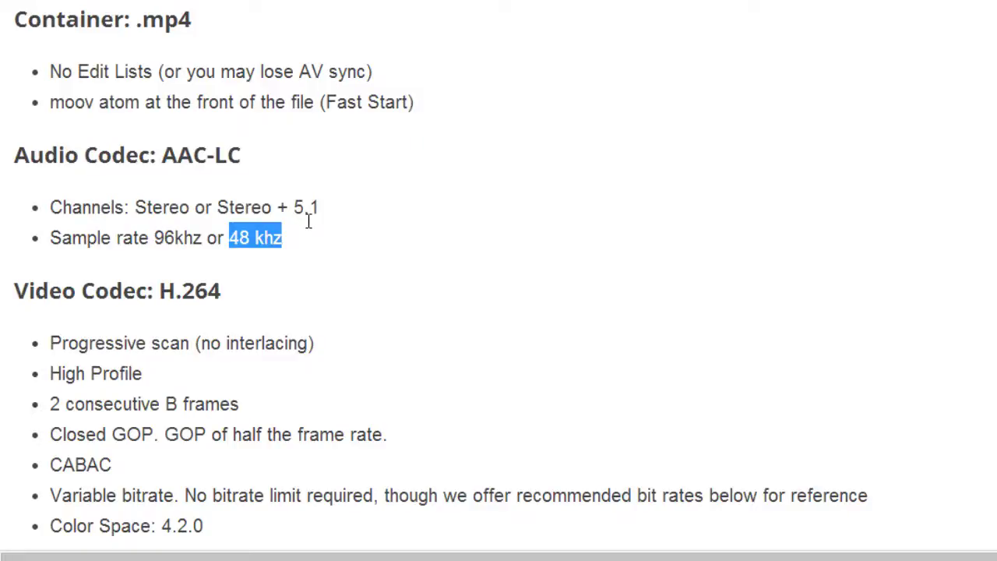
scroll(308, 222, down, 1)
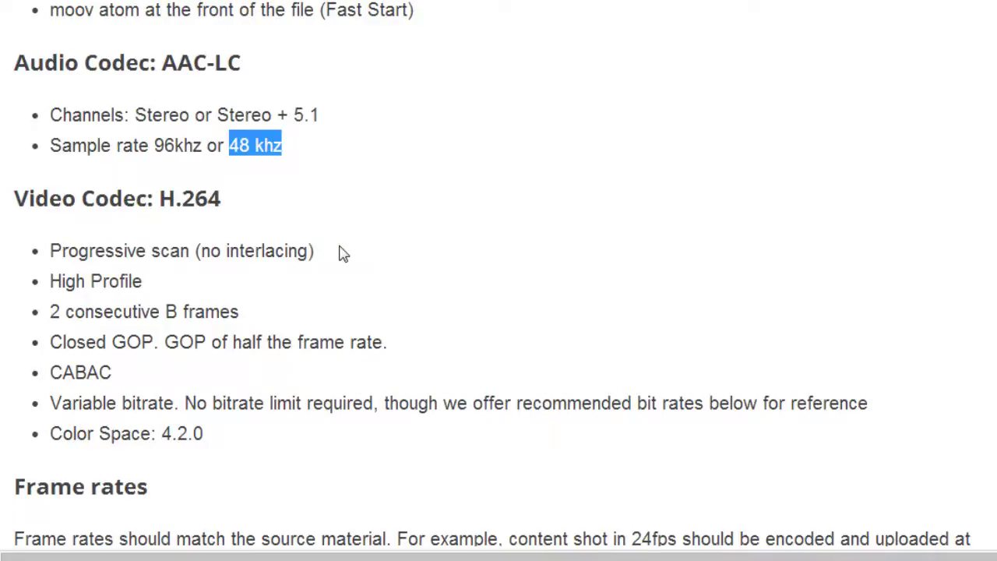
scroll(343, 253, up, 4)
scroll(347, 257, up, 1)
scroll(349, 255, down, 1)
scroll(348, 255, down, 1)
Step: Highlight the recommended .mp4 container heading on the YouTube encoding page
scroll(137, 15, up, 1)
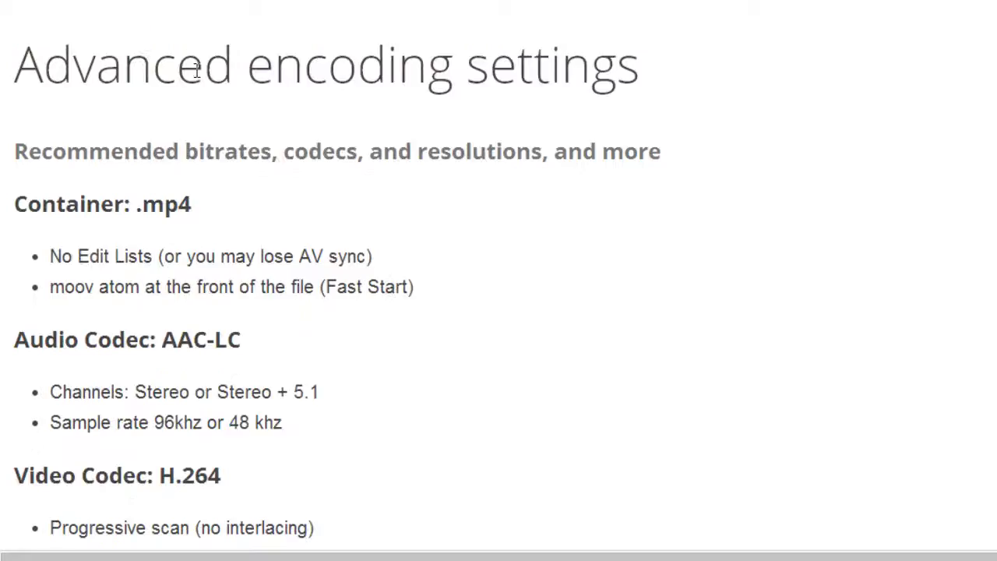
drag(150, 65, 234, 70)
drag(490, 96, 641, 89)
click(348, 180)
scroll(412, 269, down, 2)
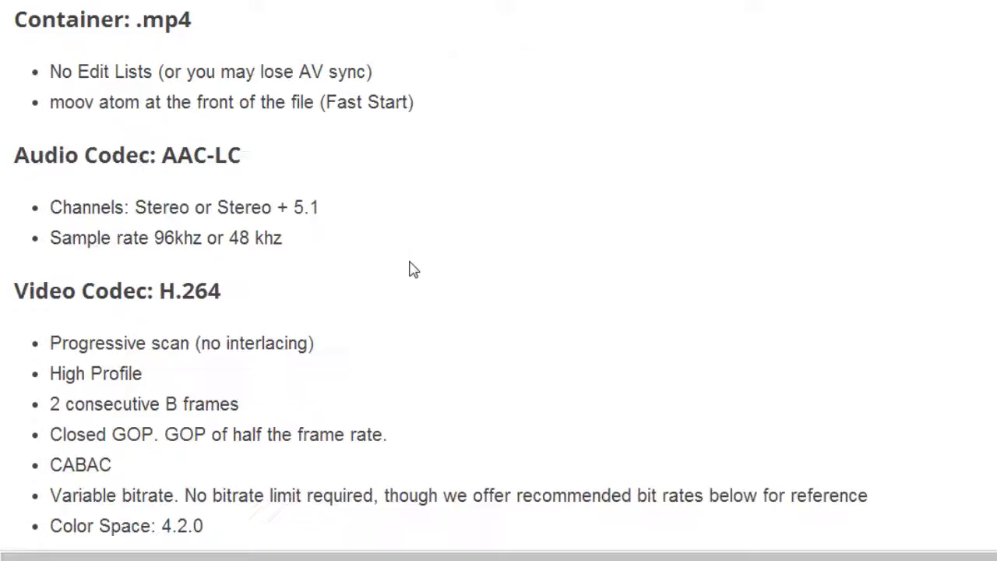
drag(148, 24, 220, 28)
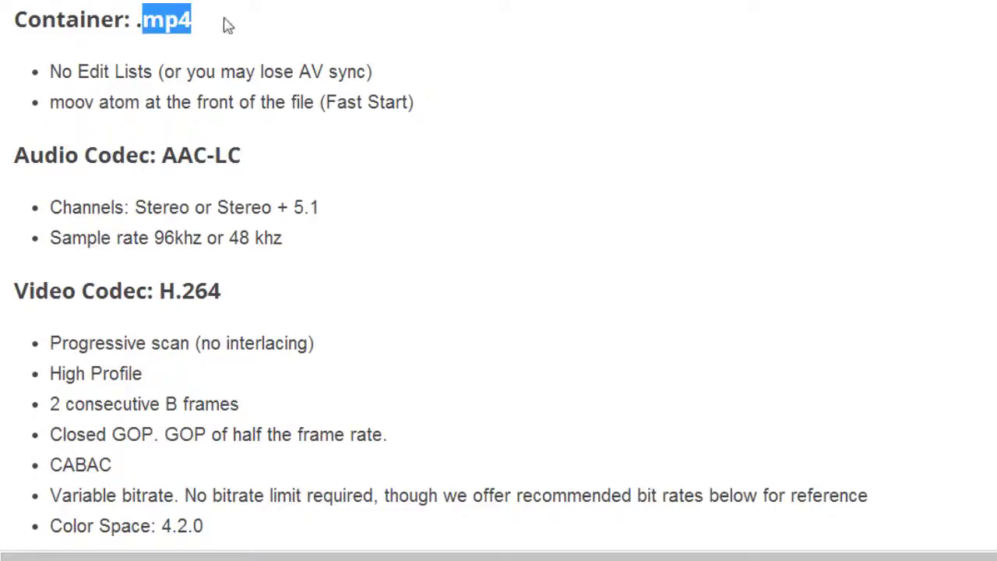
Step: Highlight the 48 khz sample rate and the H.264 video codec
scroll(237, 248, down, 1)
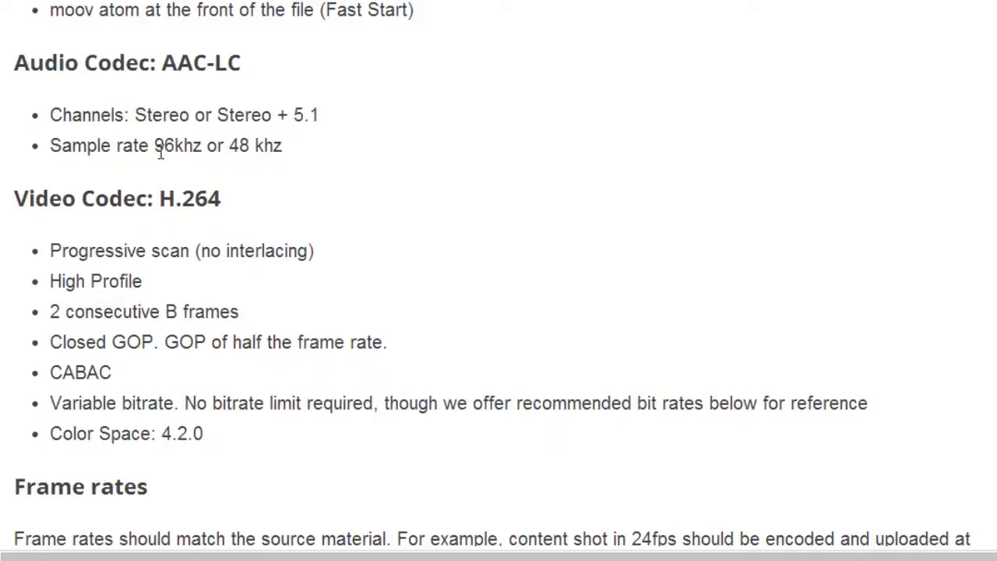
drag(159, 153, 229, 148)
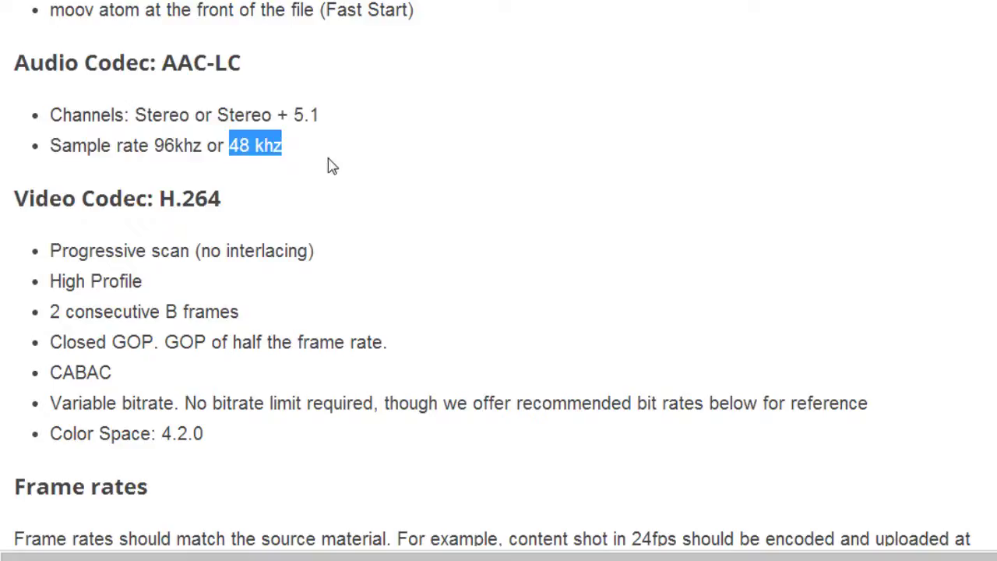
scroll(330, 167, down, 1)
drag(158, 107, 236, 117)
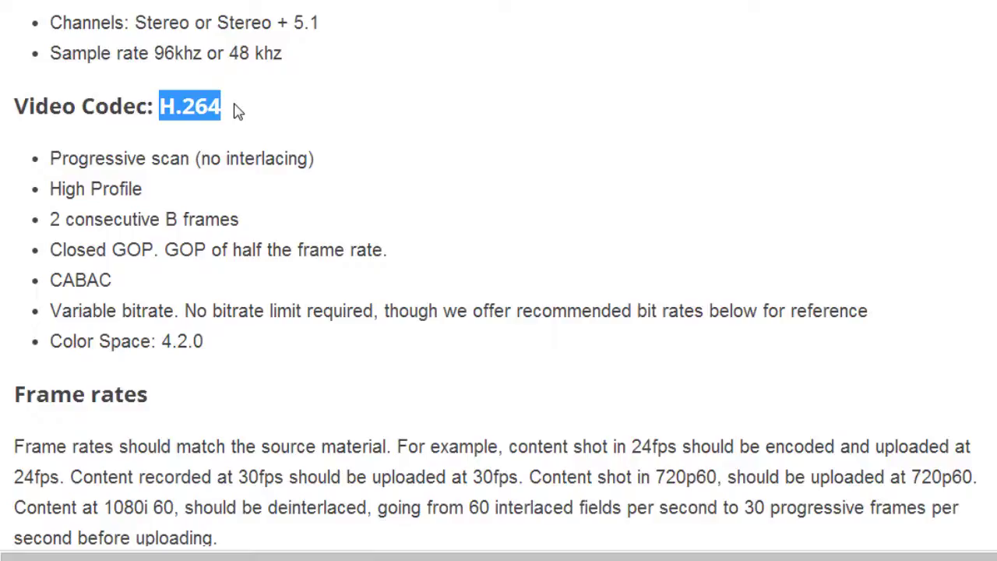
click(234, 105)
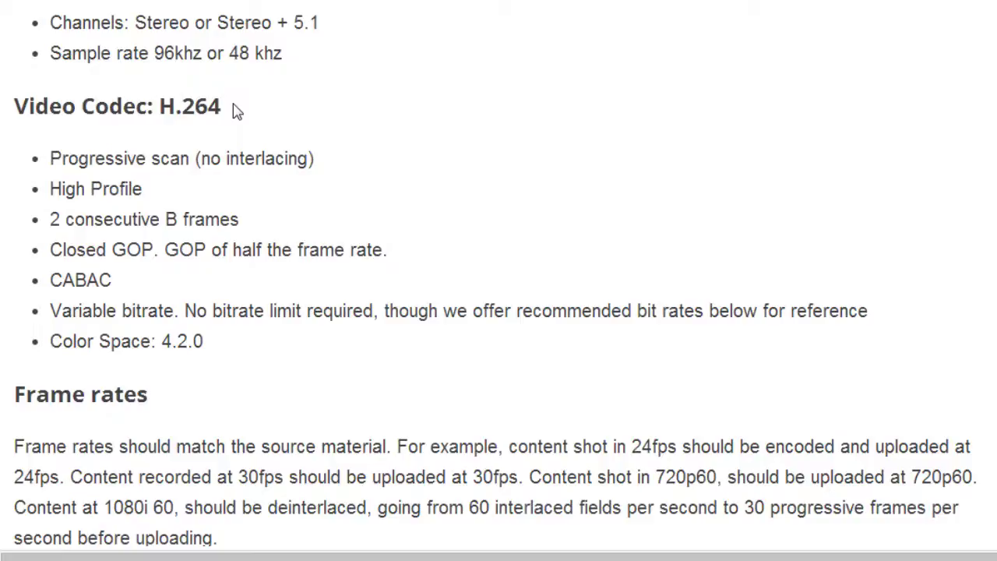
drag(233, 104, 158, 106)
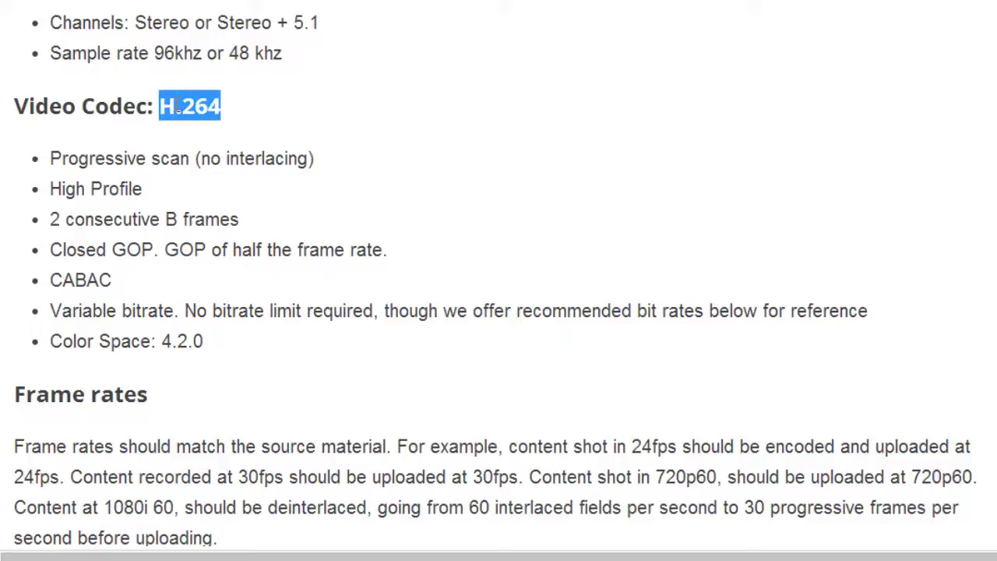
Step: Highlight '30fps' in the Frame rates paragraph, with the Bitrates table now close below
scroll(204, 286, down, 2)
scroll(204, 287, down, 1)
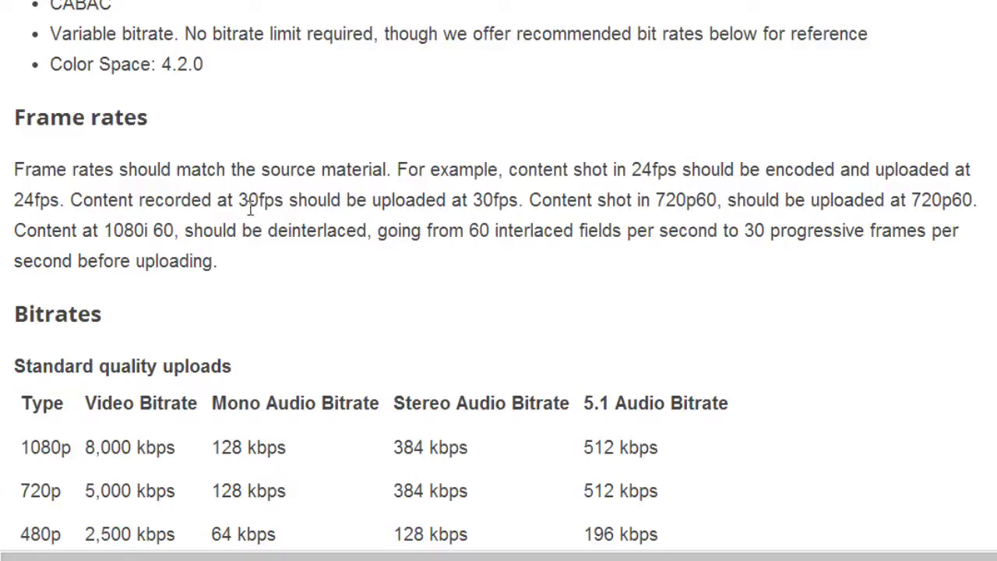
double_click(255, 200)
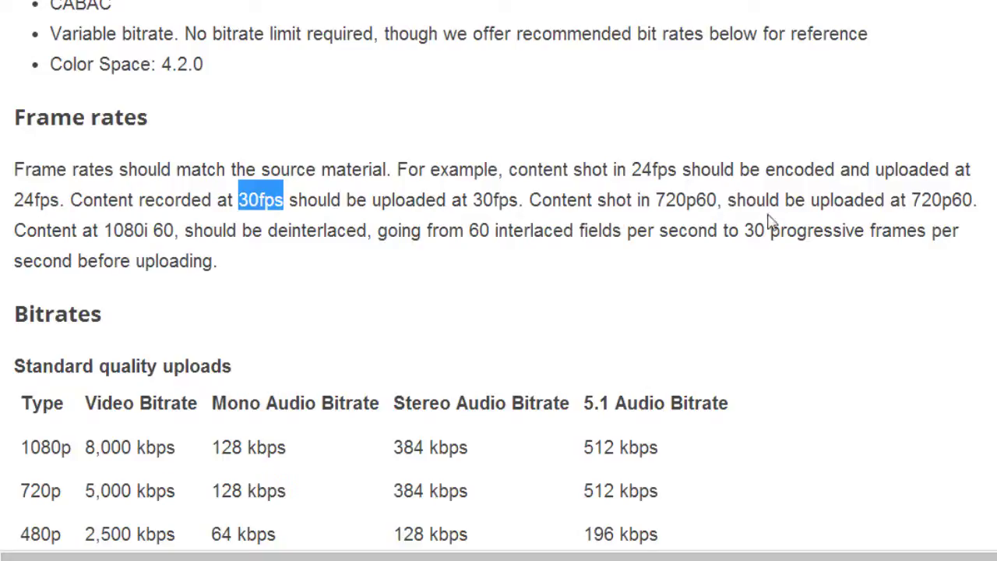
Step: Highlight 5,000 kbps in the 720p bitrate row and 1280x720 in the Resolutions list
scroll(888, 232, down, 3)
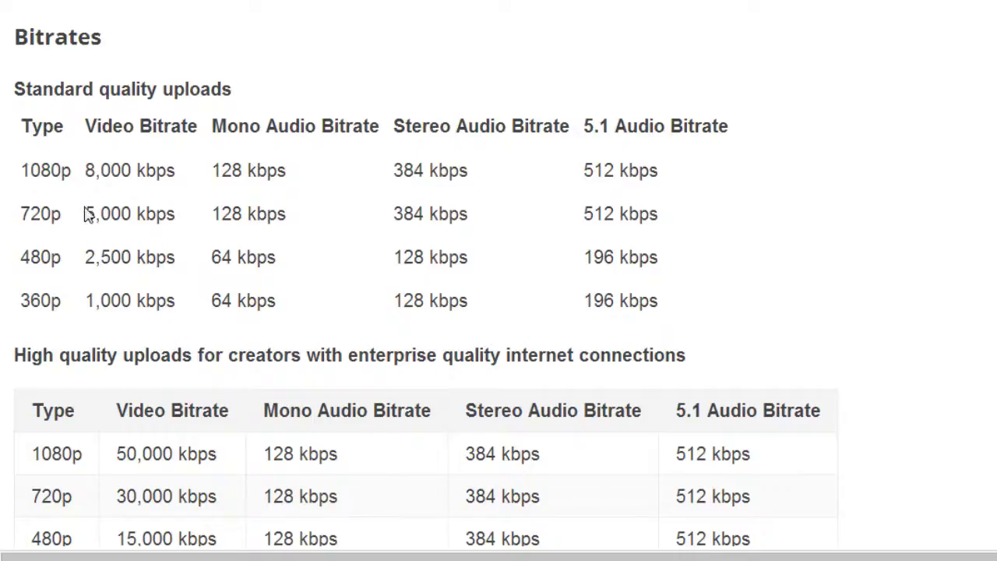
drag(85, 215, 202, 222)
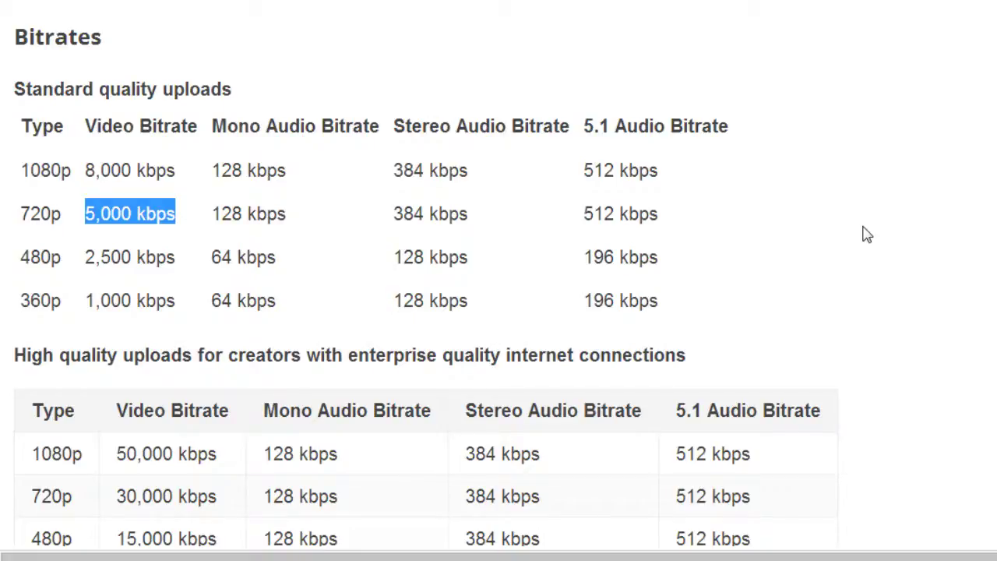
scroll(861, 242, down, 4)
scroll(756, 211, up, 4)
scroll(756, 211, down, 8)
drag(103, 285, 194, 283)
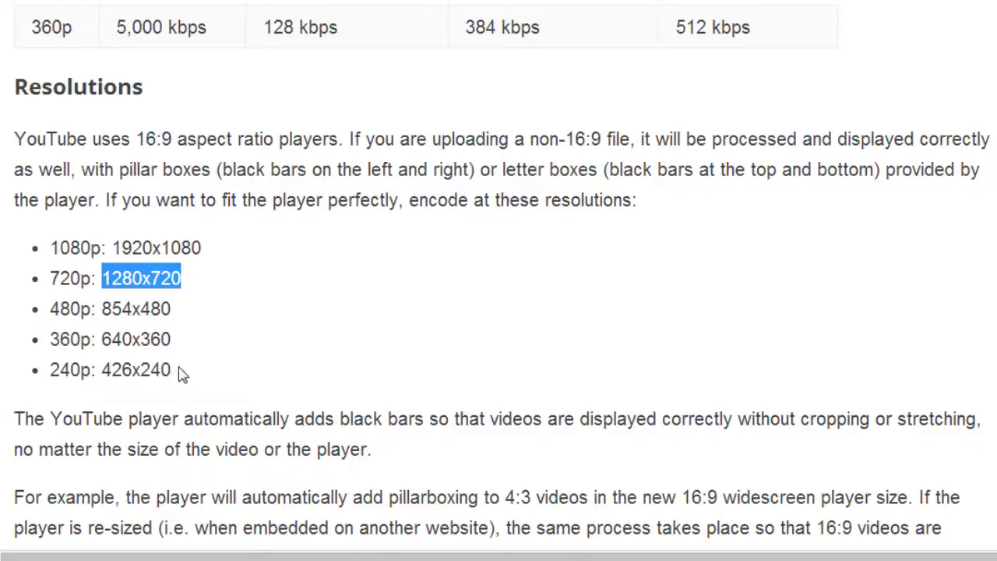
click(209, 282)
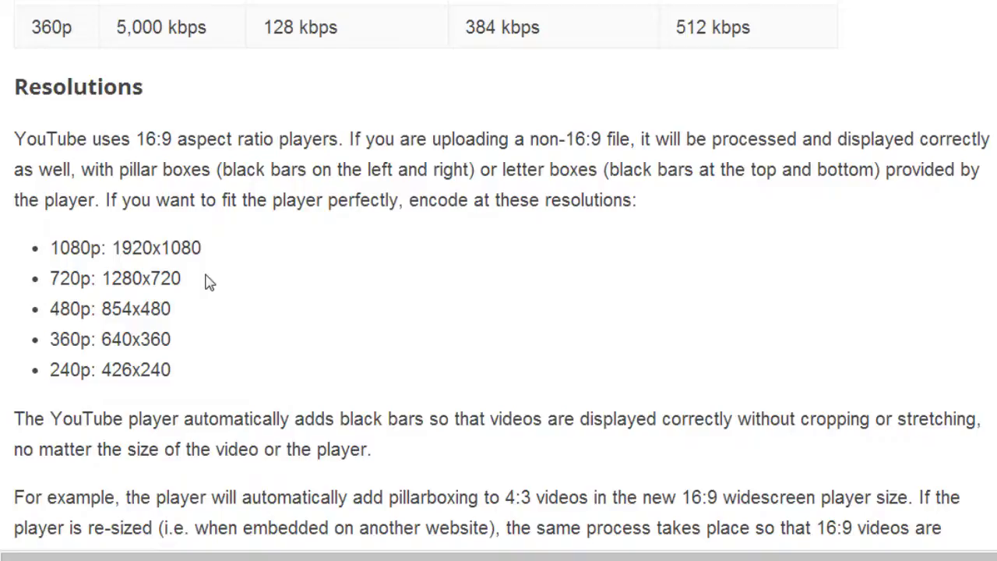
drag(205, 280, 48, 282)
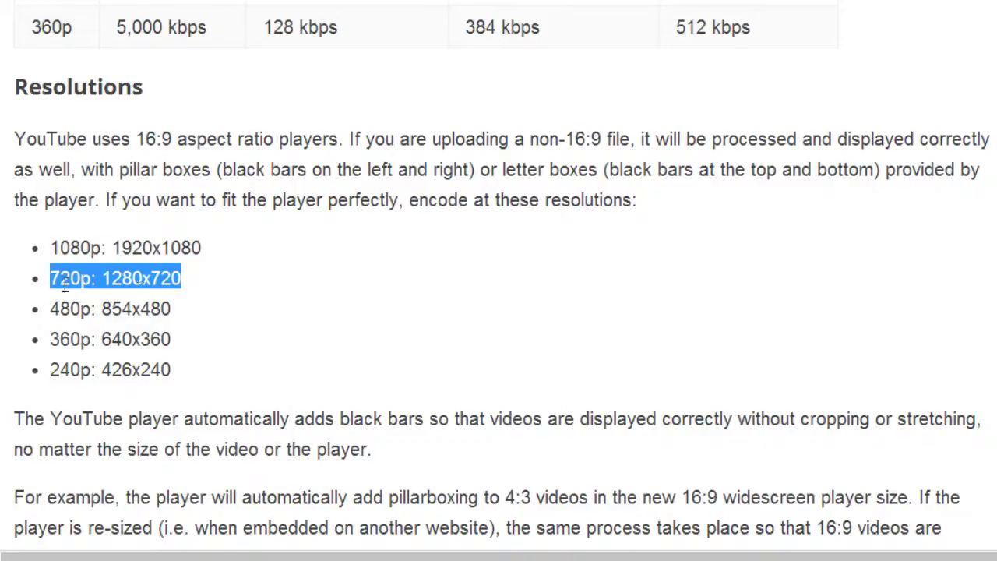
click(214, 251)
drag(218, 257, 48, 251)
click(61, 282)
triple_click(60, 282)
click(196, 254)
drag(196, 254, 49, 249)
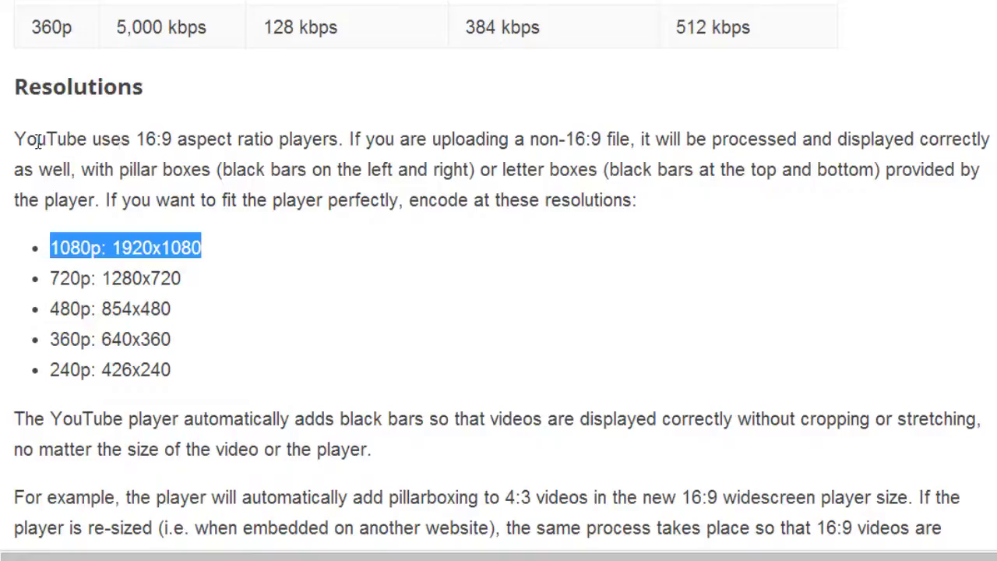
drag(36, 139, 187, 143)
click(184, 148)
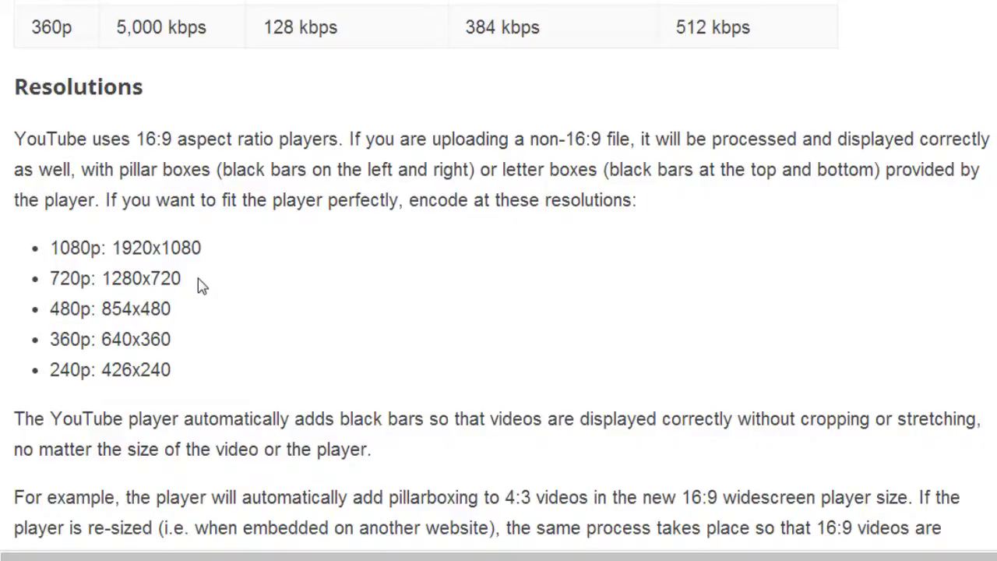
drag(201, 285, 103, 290)
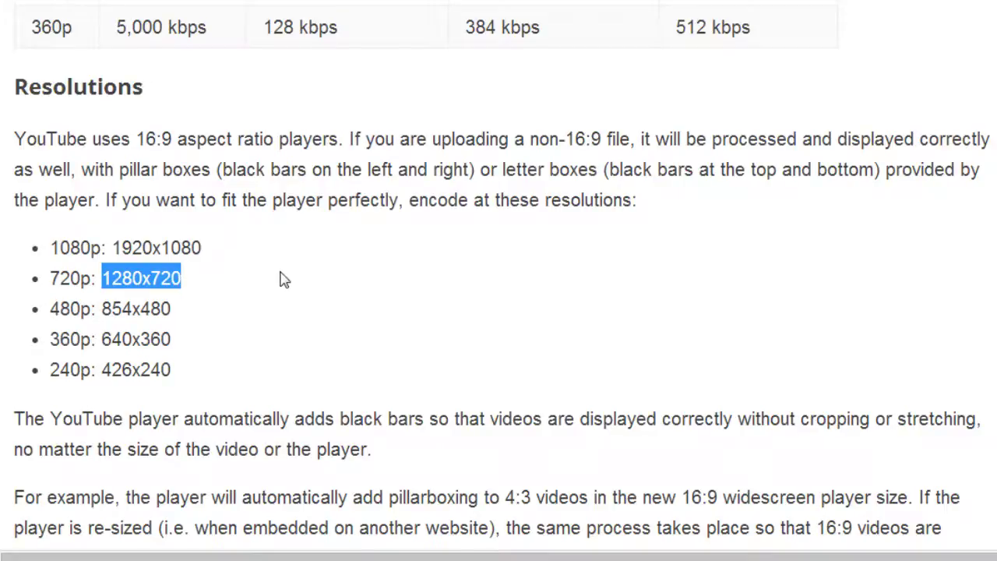
scroll(283, 278, down, 2)
scroll(286, 276, down, 1)
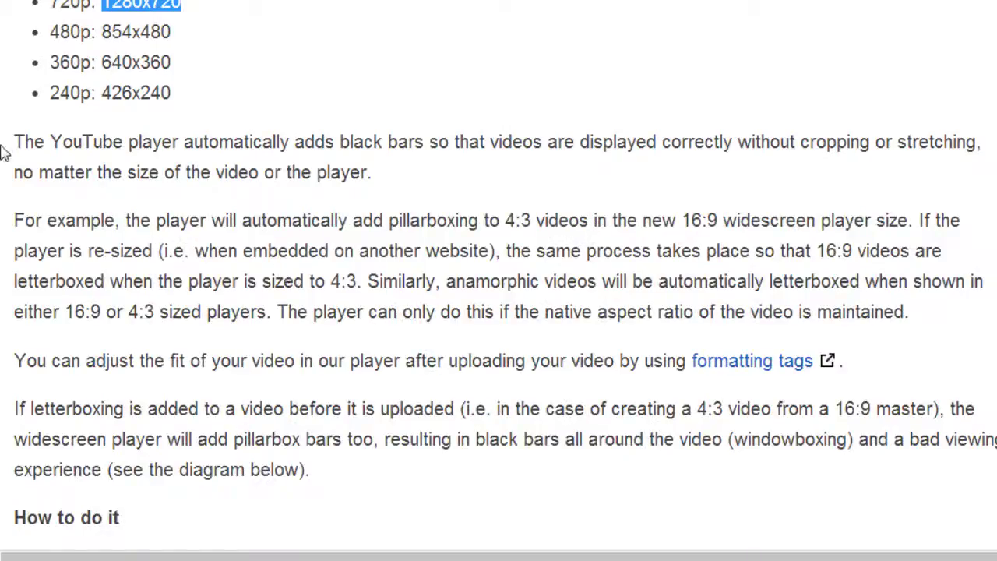
scroll(64, 131, up, 1)
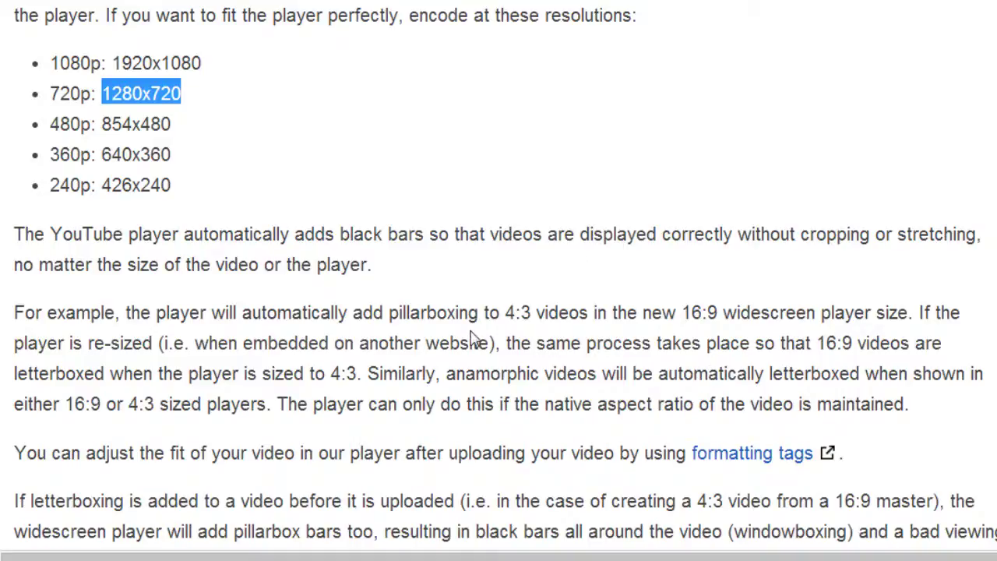
scroll(378, 248, down, 3)
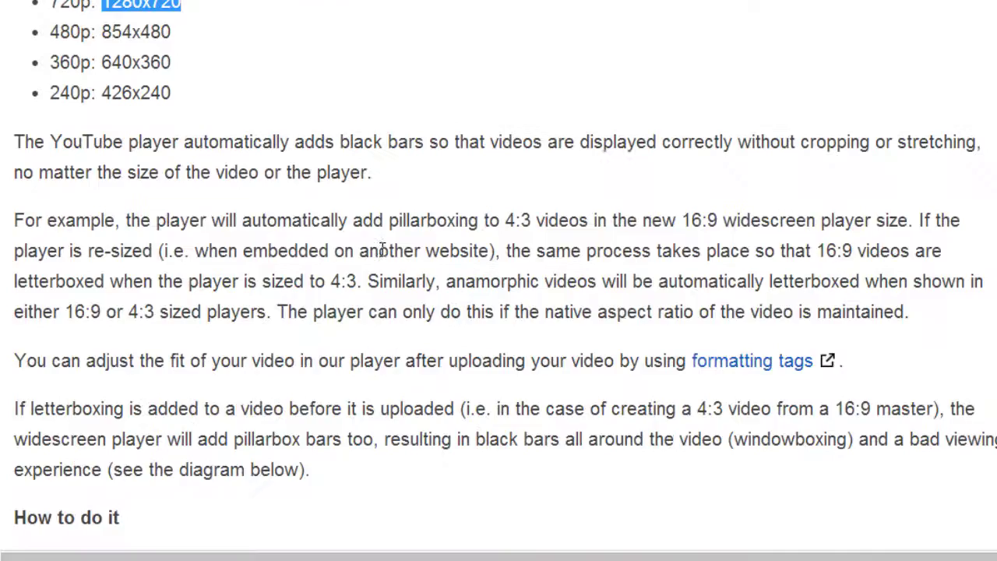
scroll(378, 248, down, 2)
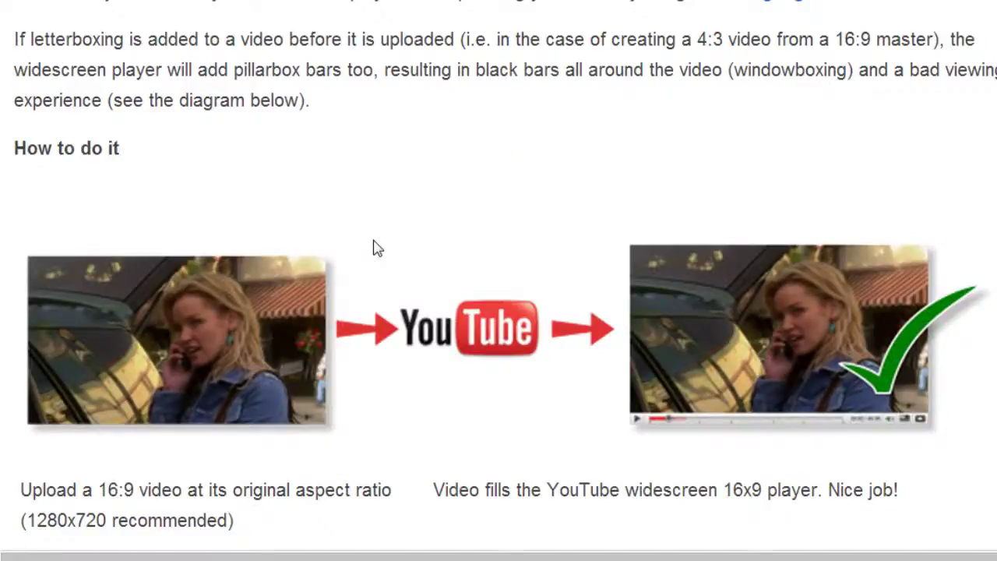
scroll(377, 248, down, 3)
scroll(373, 243, down, 4)
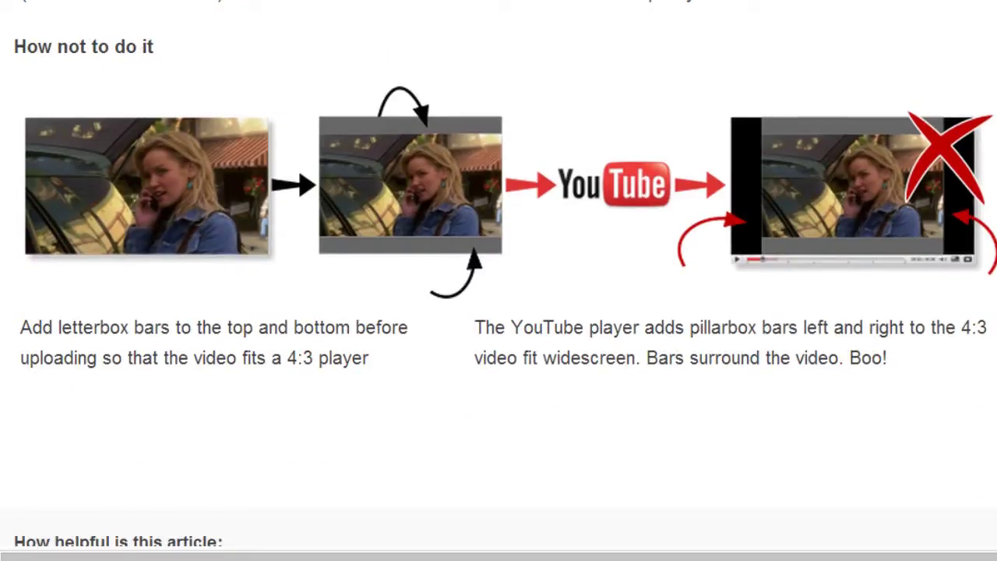
Step: Start producing in Camtasia with Custom production settings, reaching the file format step with MP4 selected
mouse_move(655, 556)
click(655, 452)
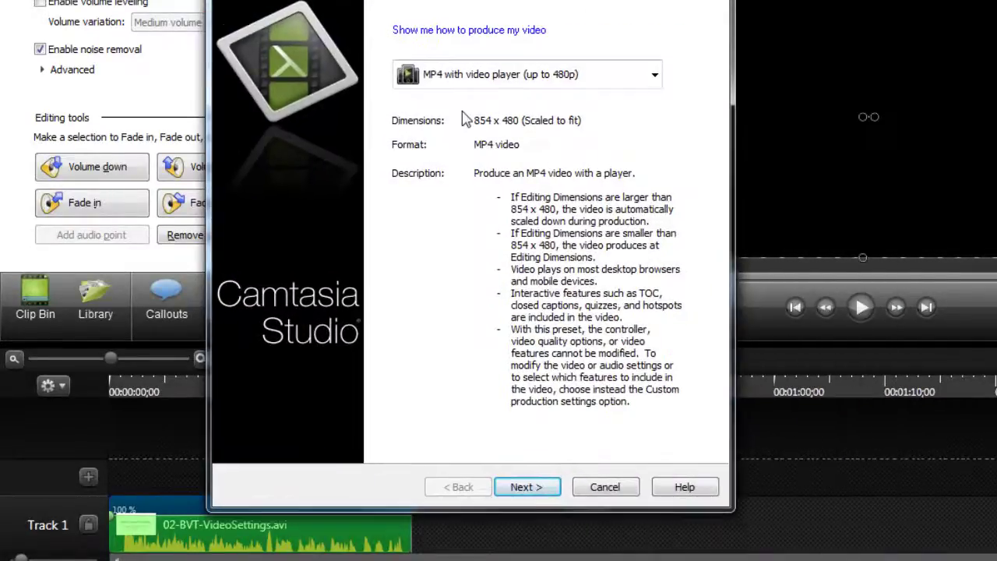
click(483, 78)
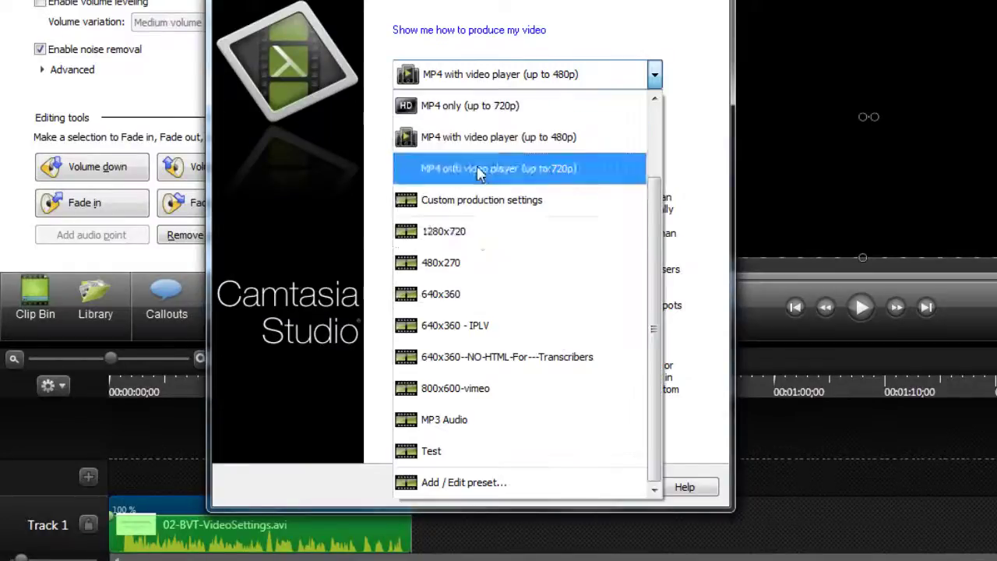
click(485, 204)
click(528, 487)
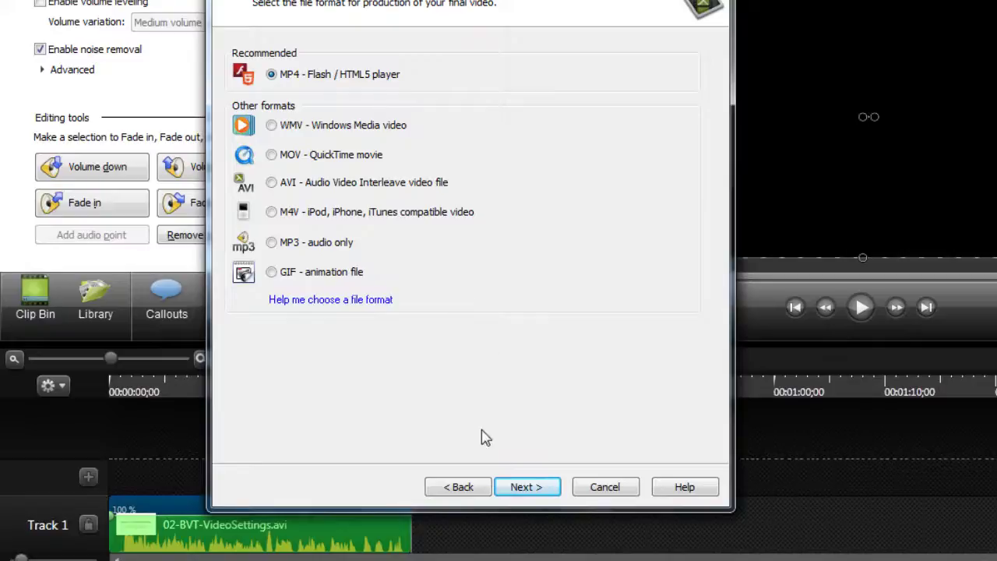
Step: Produce the MP4 without a player controller and confirm the 1280x720 video size
click(515, 486)
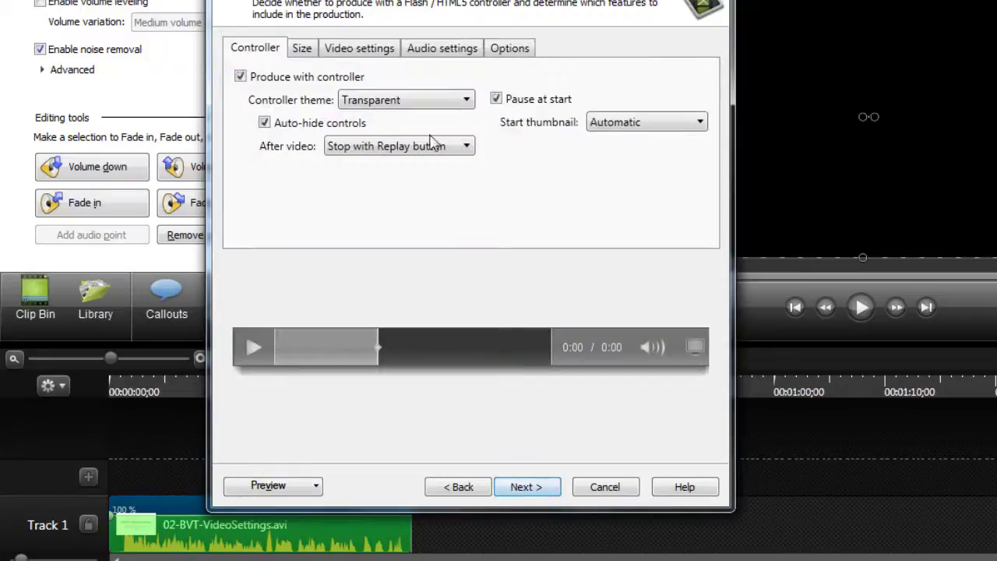
click(272, 83)
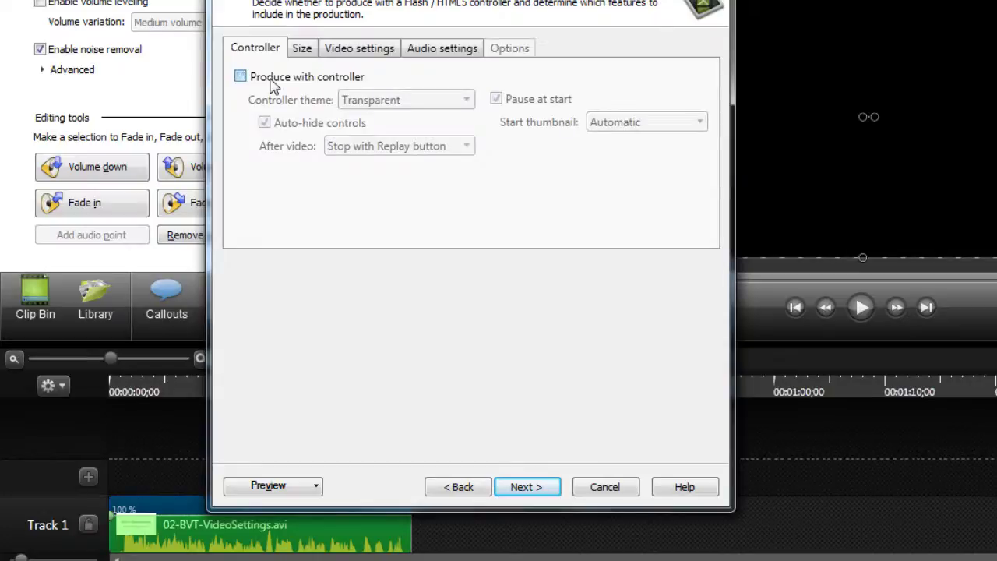
click(302, 50)
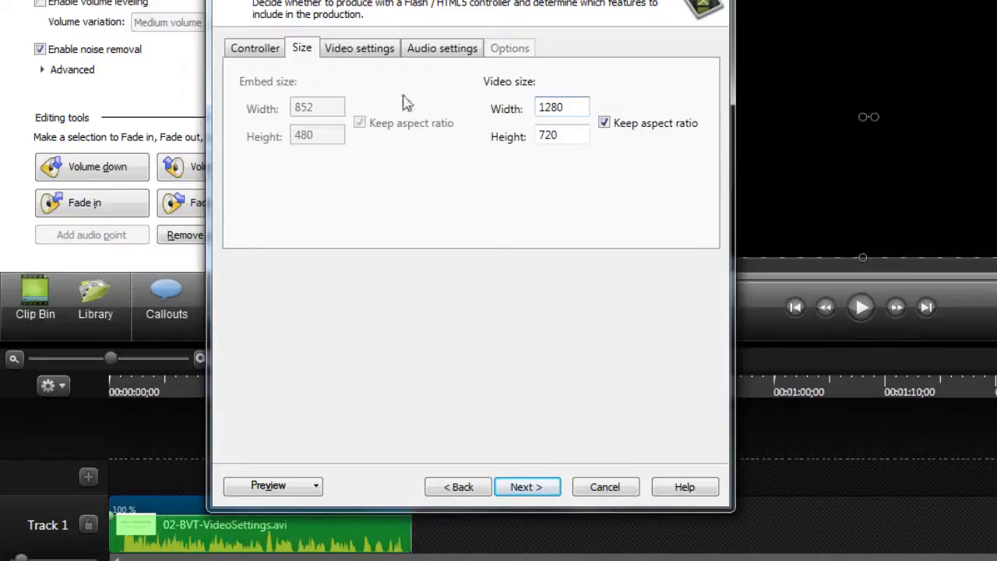
click(360, 43)
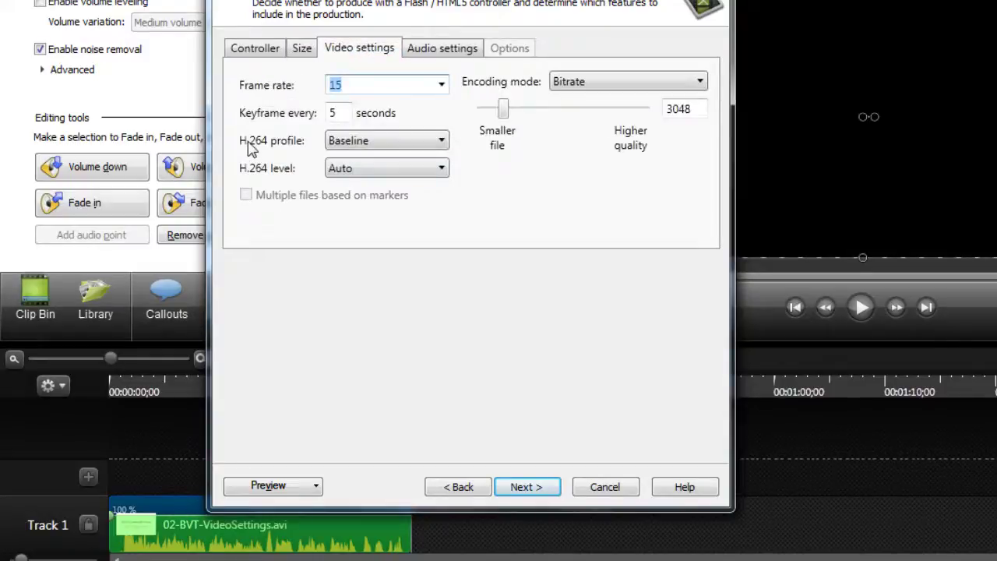
Step: Set the frame rate to 30 fps and the encoding mode to Bitrate
click(441, 84)
click(407, 222)
click(615, 82)
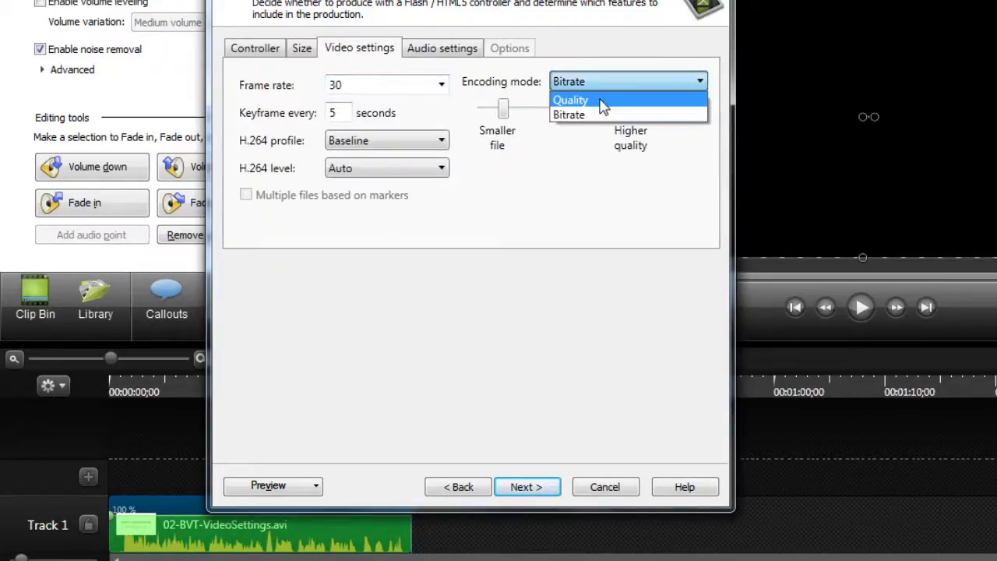
click(604, 100)
click(600, 83)
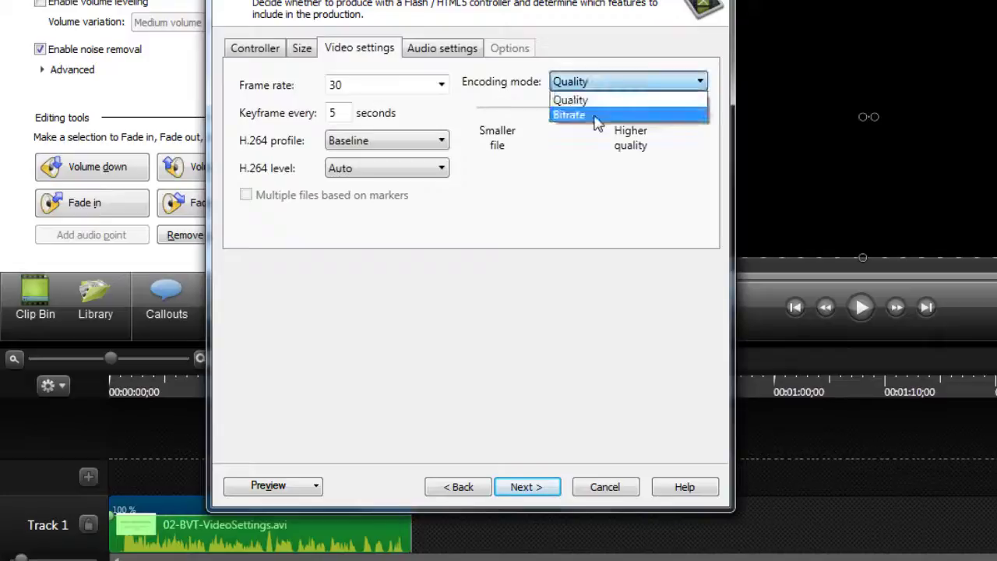
click(588, 114)
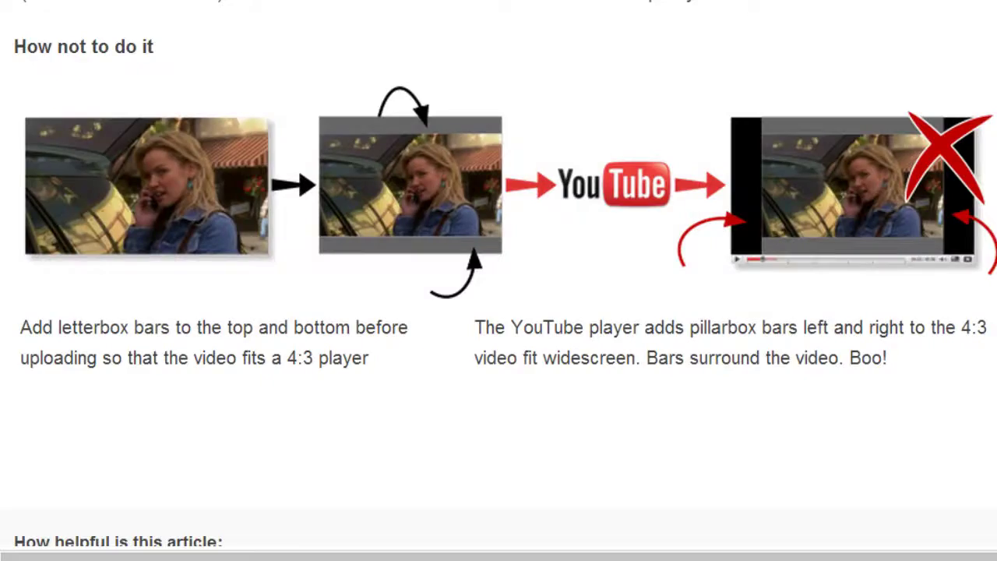
Step: Raise the video bitrate to about 5000 kbps (5189), matching YouTube's 720p recommendation
scroll(410, 376, up, 10)
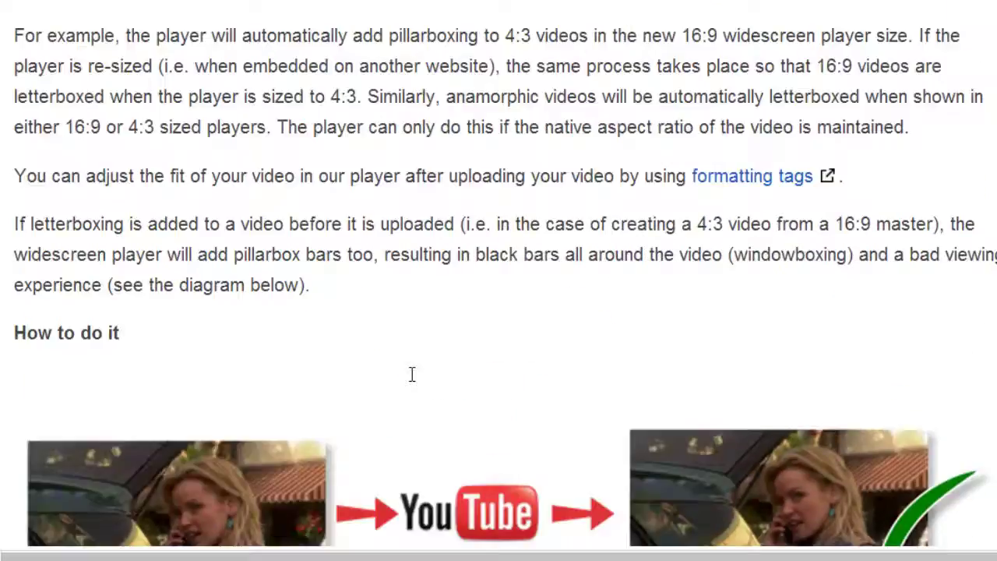
scroll(410, 405, up, 6)
scroll(311, 389, down, 1)
scroll(257, 374, up, 5)
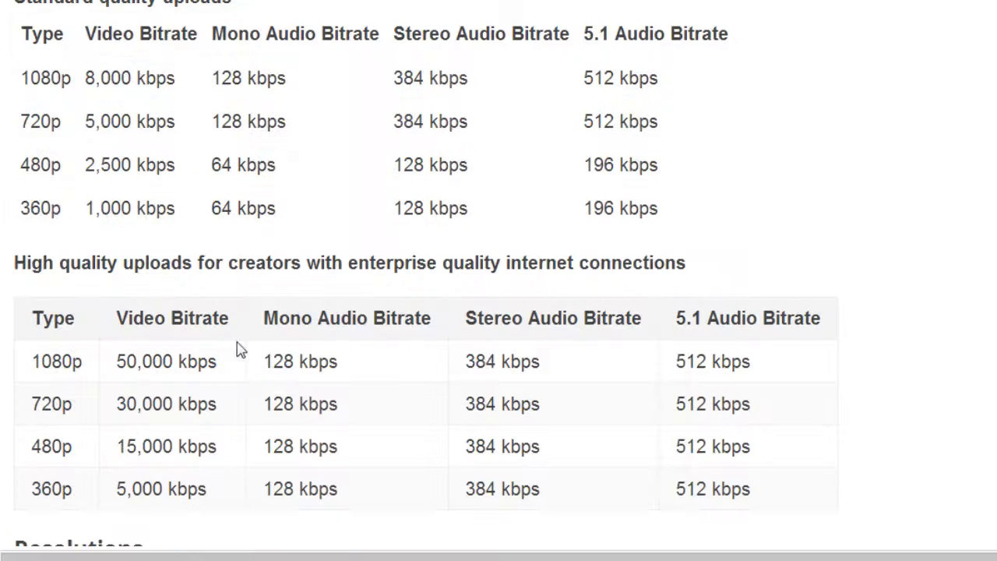
drag(62, 120, 194, 127)
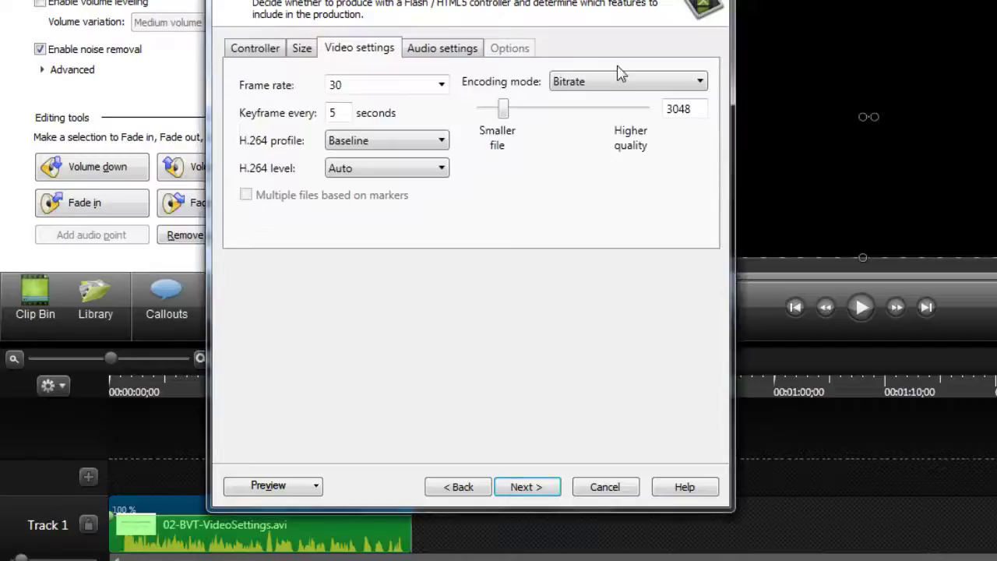
drag(508, 115, 527, 117)
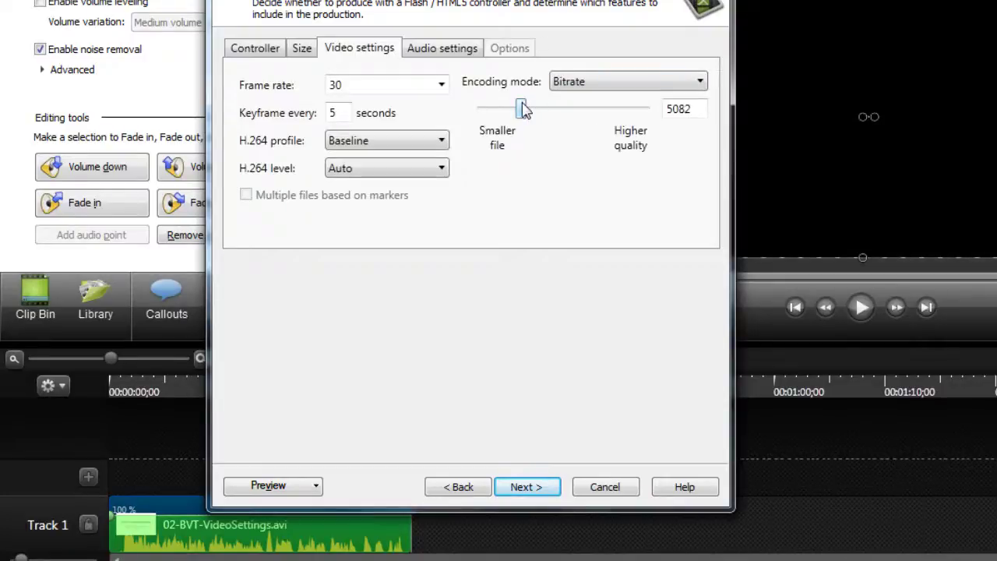
mouse_move(522, 110)
mouse_down()
mouse_move(650, 110)
mouse_move(520, 124)
mouse_move(509, 116)
mouse_move(526, 121)
mouse_up()
Step: Keep the audio bit rate at 80 kbps in the MP4 audio settings
click(412, 47)
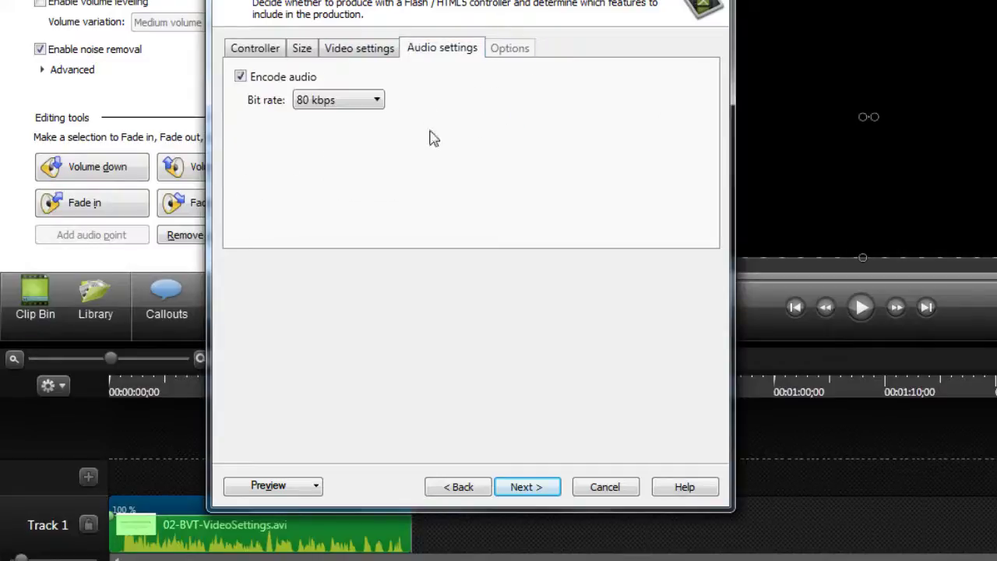
click(341, 101)
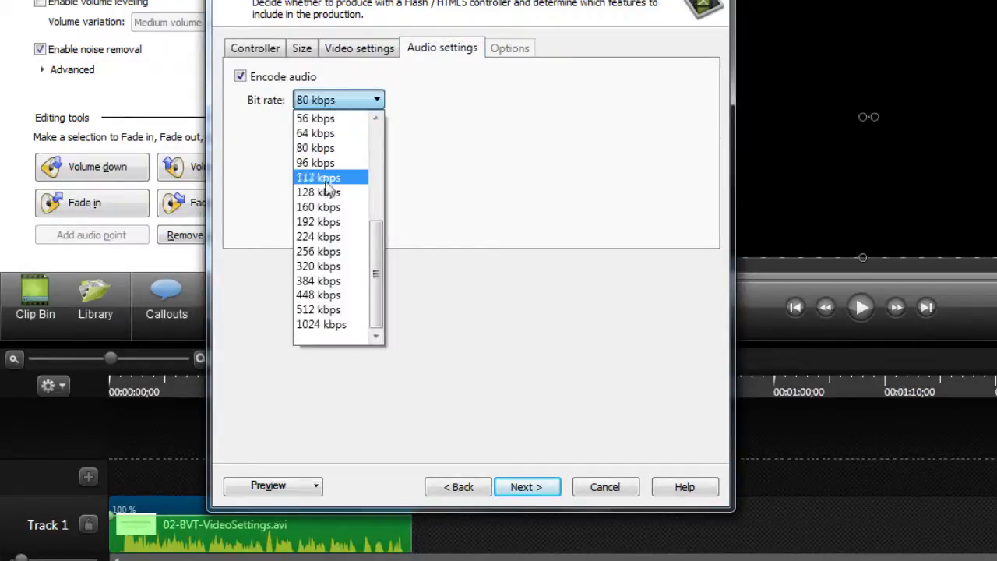
scroll(327, 192, up, 1)
scroll(327, 191, up, 1)
scroll(329, 192, down, 1)
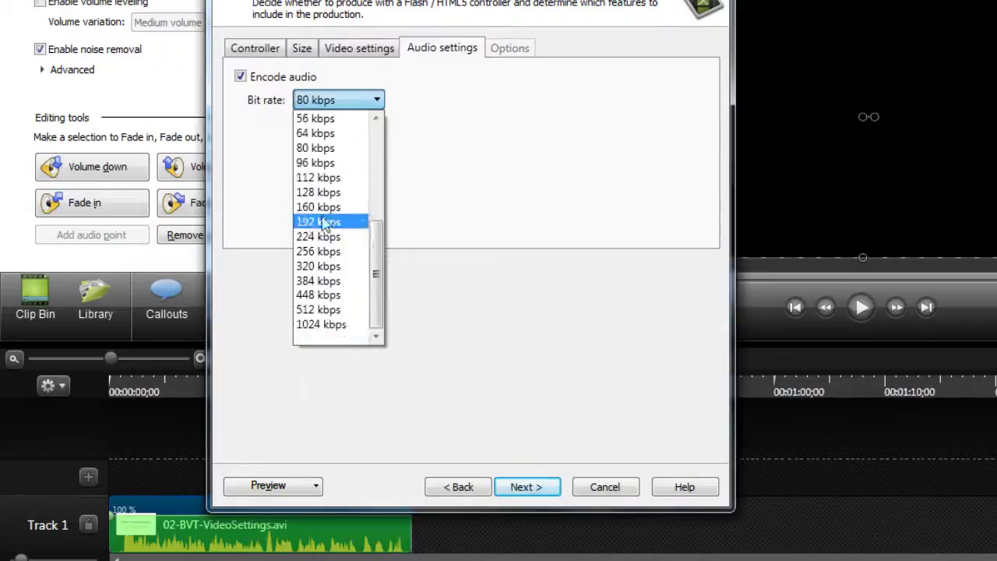
click(325, 150)
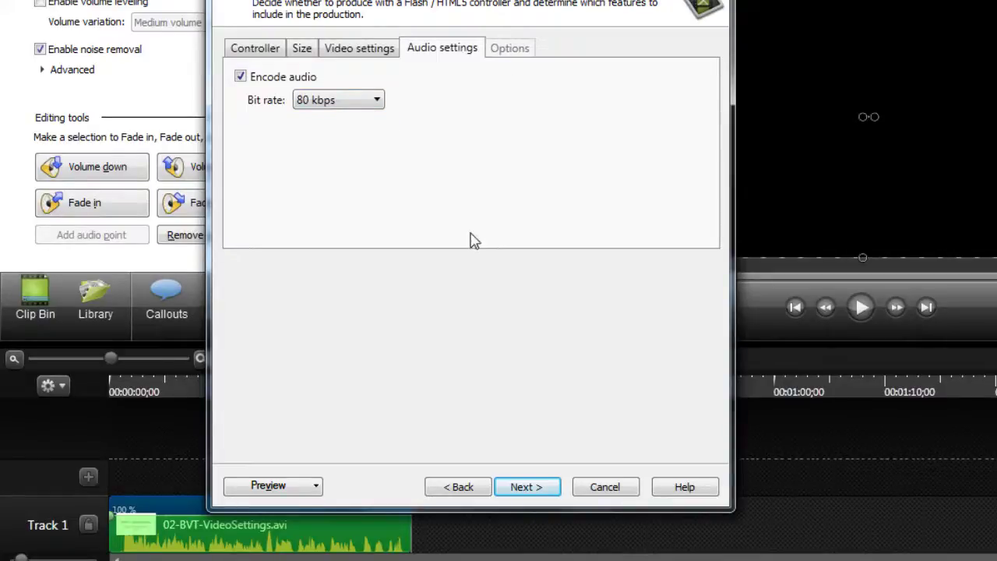
Step: Advance to the Output file page, cancel the wizard, and return to YouTube's bitrate tables
click(512, 490)
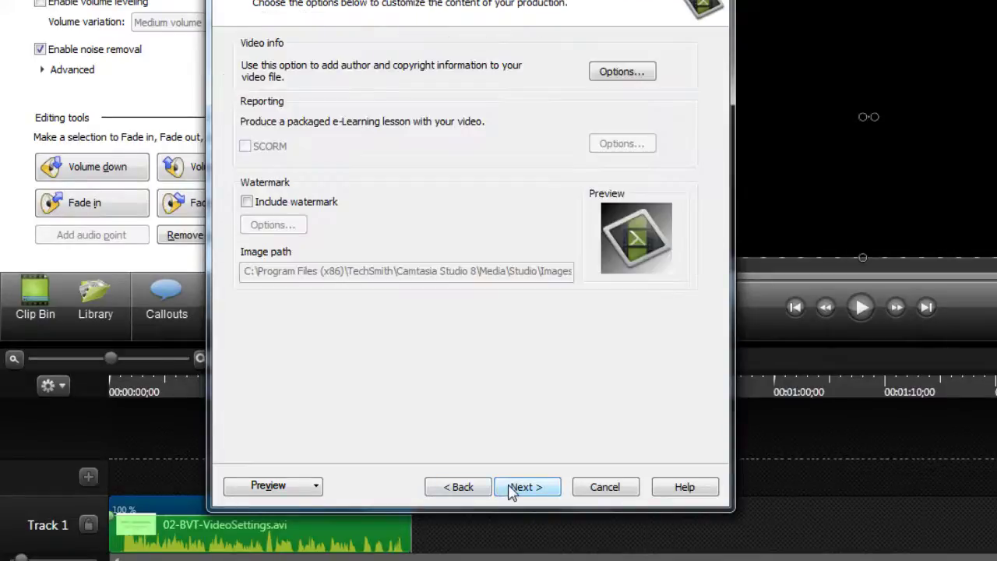
click(511, 488)
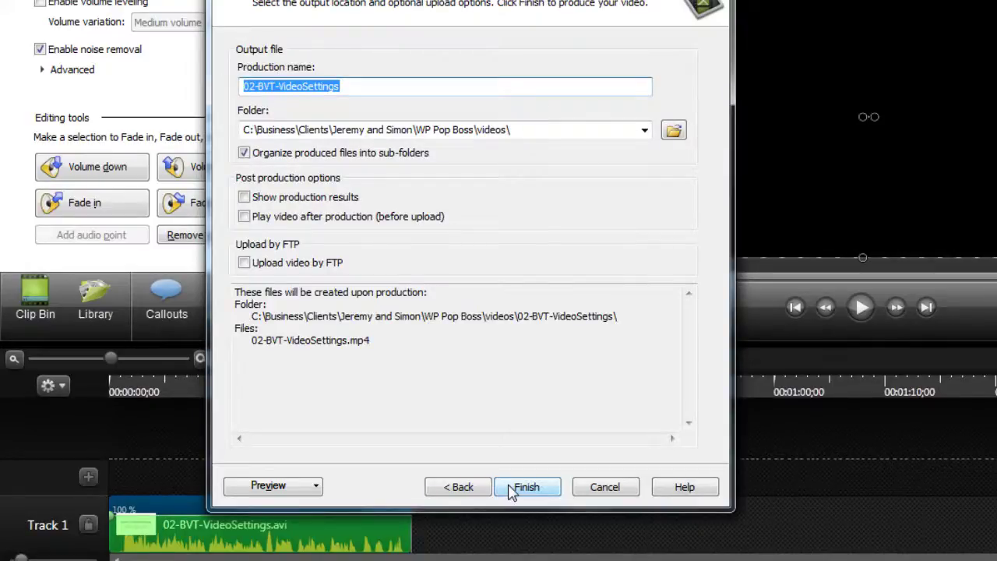
click(597, 489)
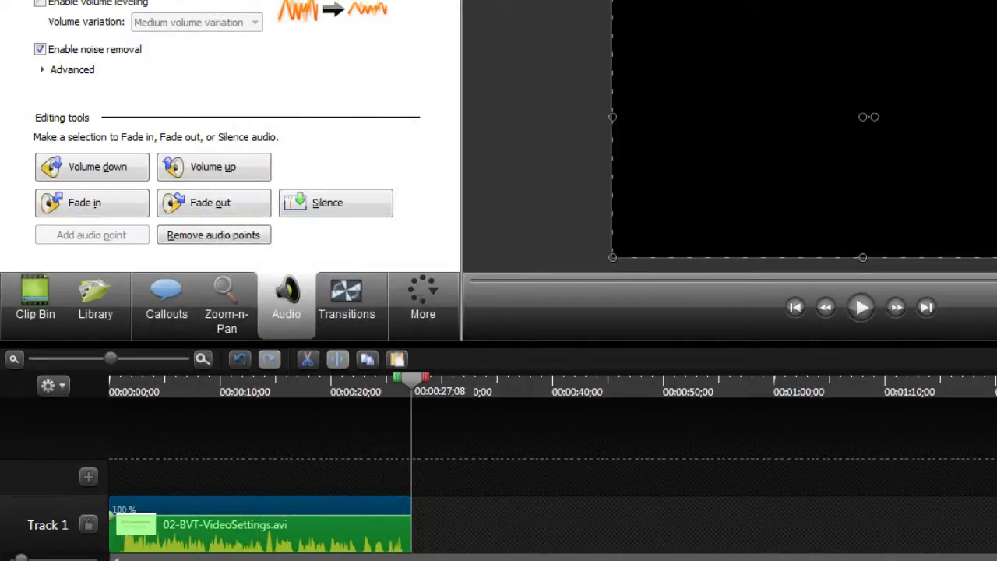
click(537, 491)
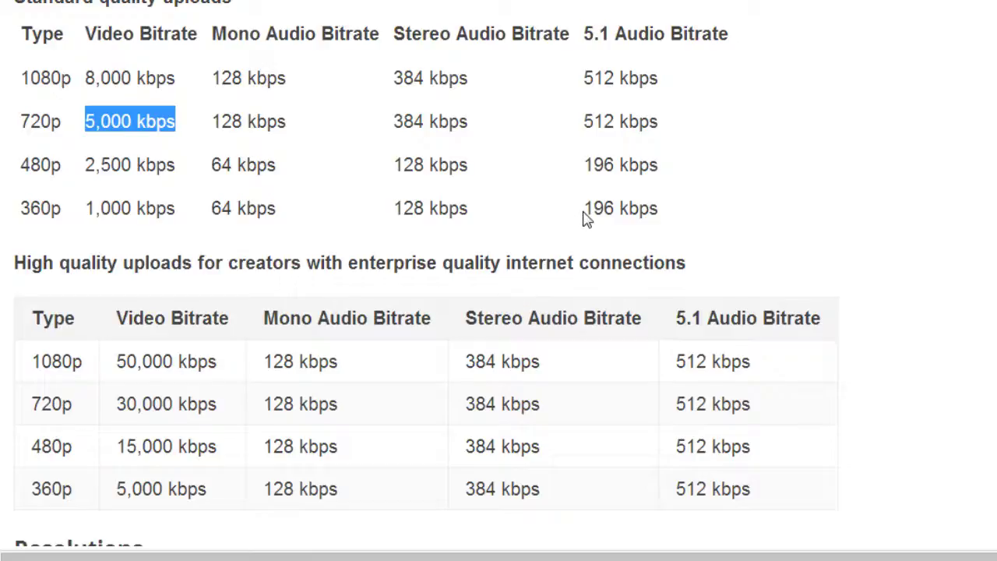
scroll(708, 182, up, 12)
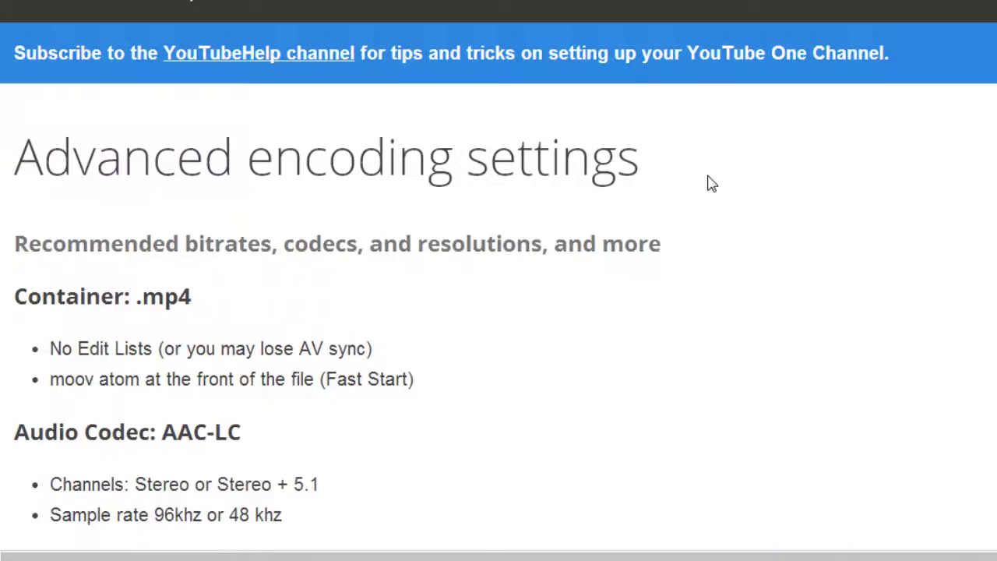
scroll(710, 183, down, 2)
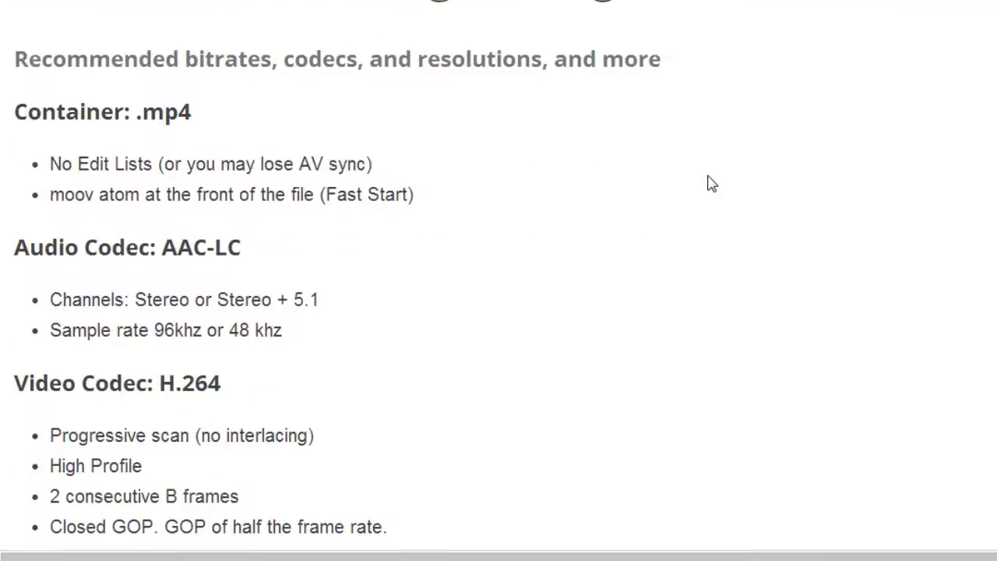